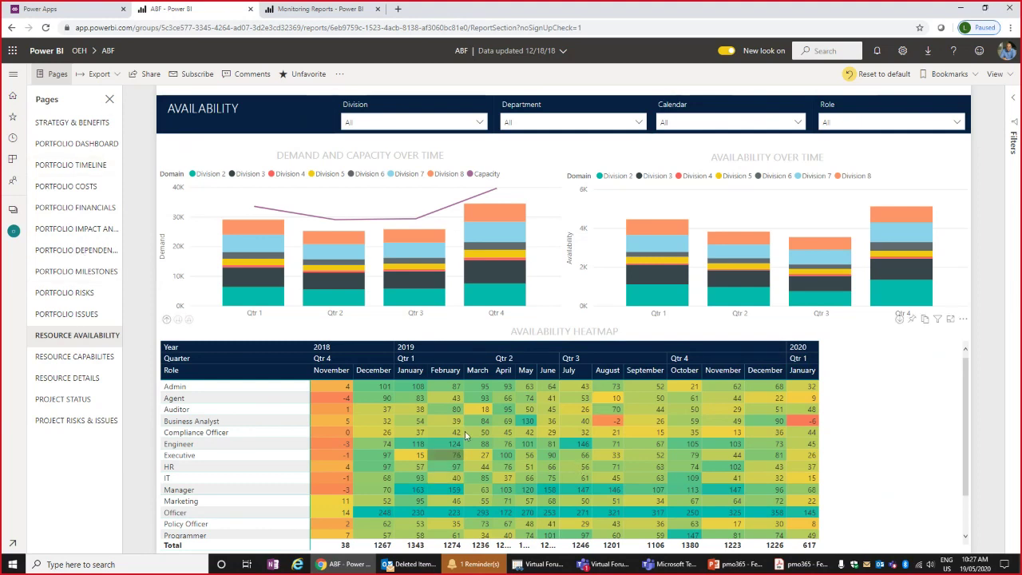
Switch to the Monitoring Reports report and filter the Financial Performance page by Opex.
{"action": "mouse_move", "coordinate": [617, 439]}
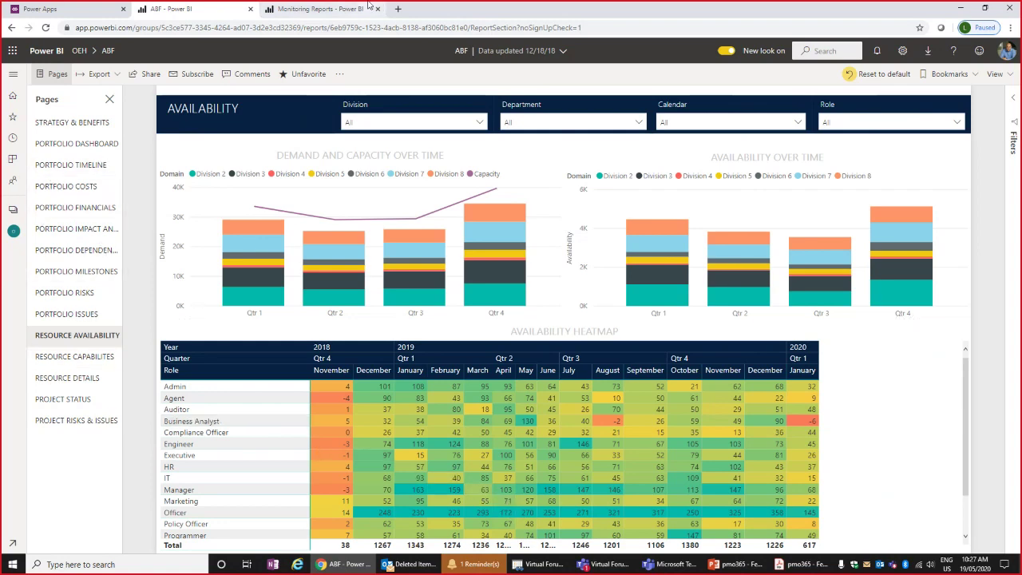
{"action": "left_click", "coordinate": [316, 9]}
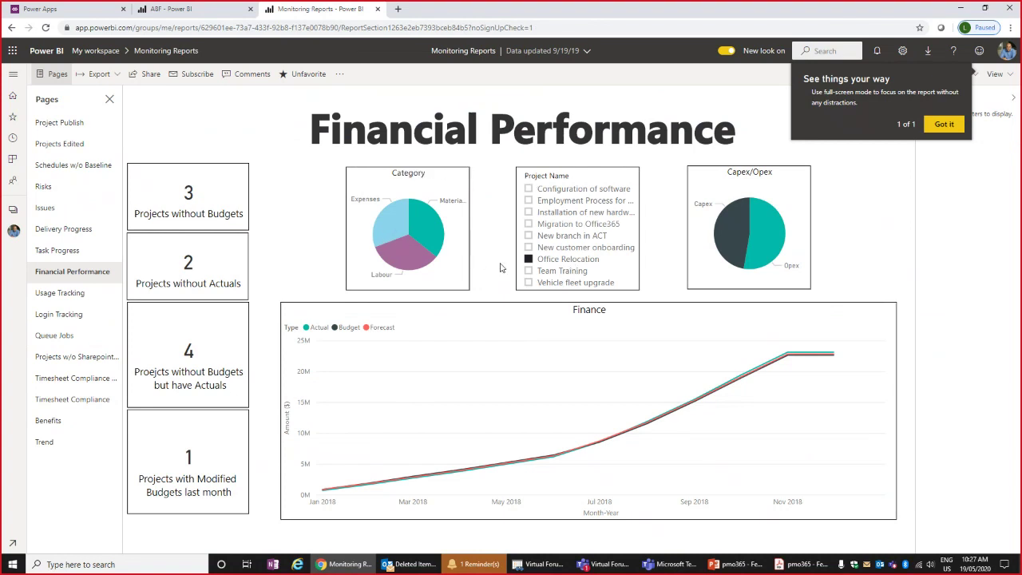
{"action": "left_click", "coordinate": [740, 230]}
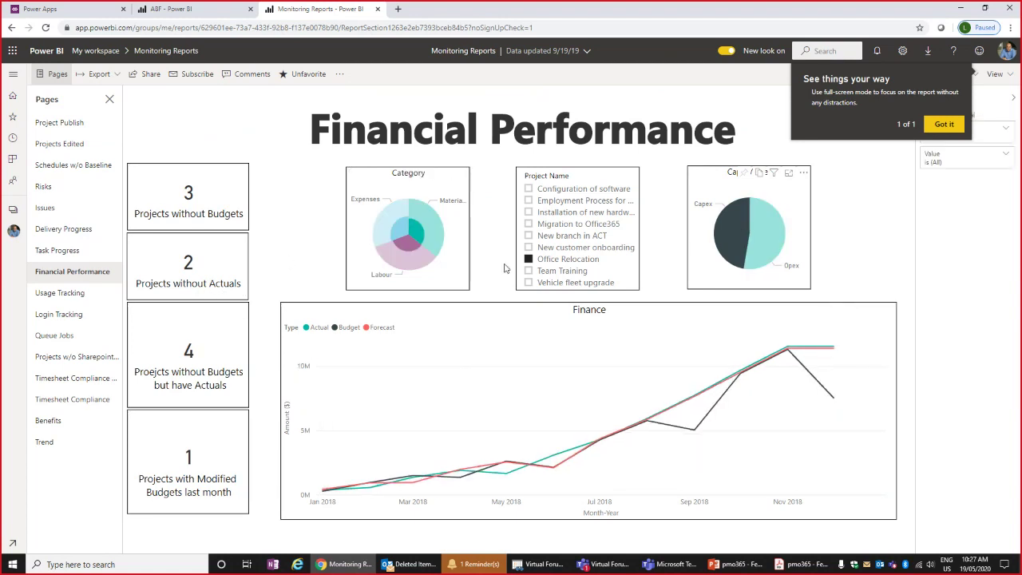
Clear the Office Relocation project filter and view the finance chart for the materials category, followed by Labour.
{"action": "left_click", "coordinate": [530, 260]}
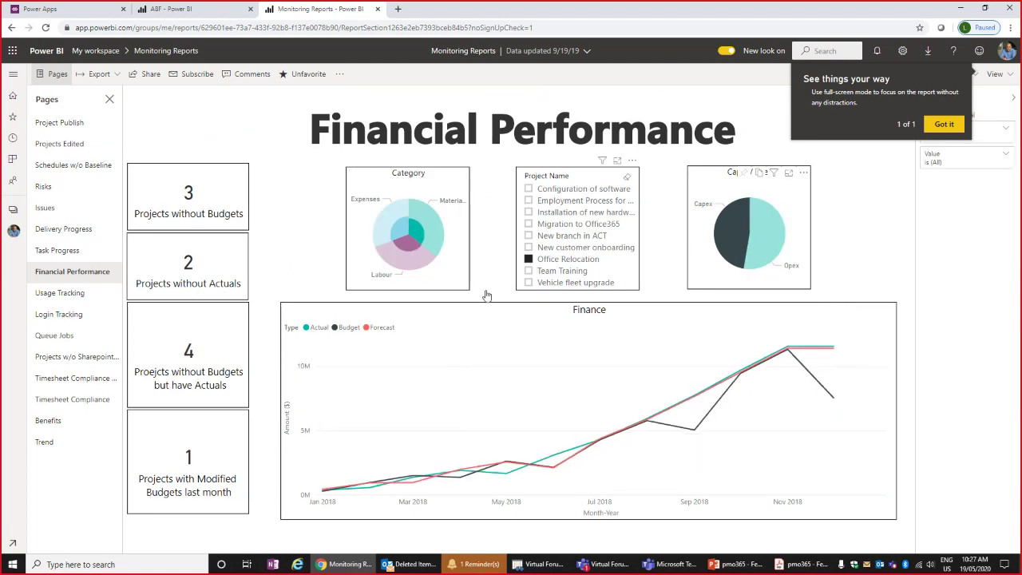
{"action": "left_click", "coordinate": [425, 220]}
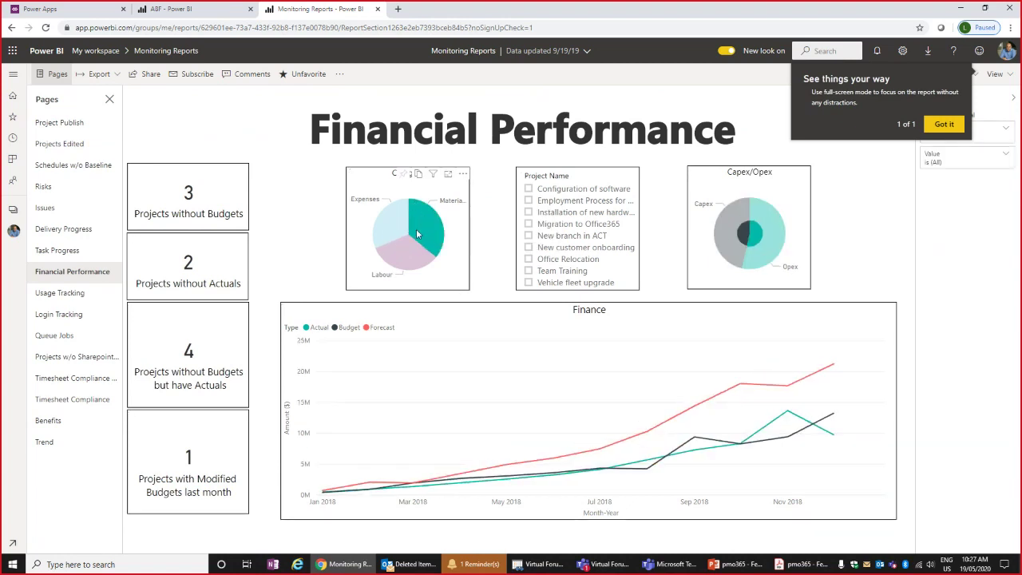
{"action": "left_click", "coordinate": [391, 258]}
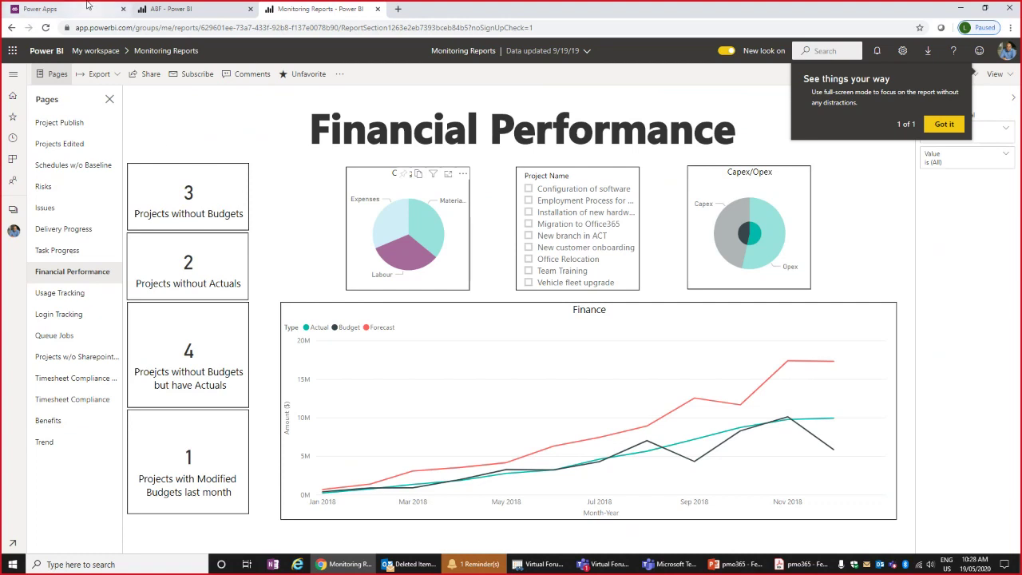
Switch to Power Apps and list all entities of the PMO365 environment instead of the default set.
{"action": "left_click", "coordinate": [48, 9]}
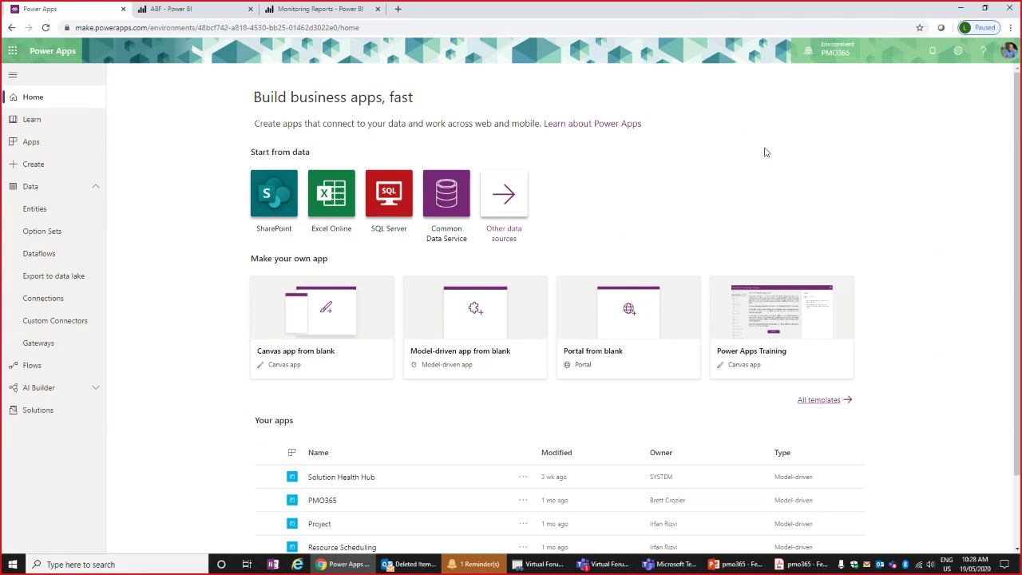
{"action": "left_click", "coordinate": [36, 208]}
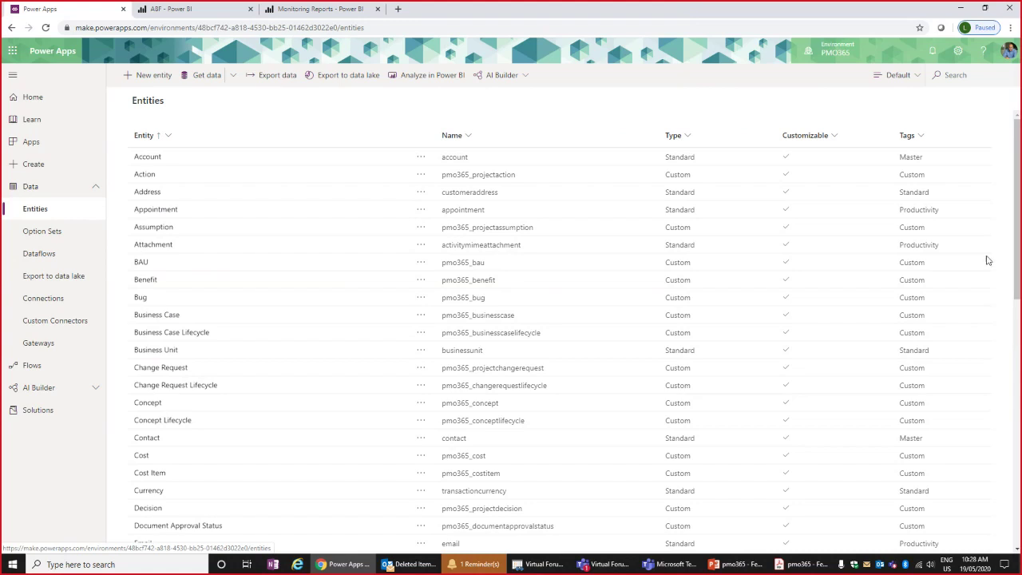
{"action": "left_click", "coordinate": [956, 75]}
{"action": "left_click", "coordinate": [911, 80]}
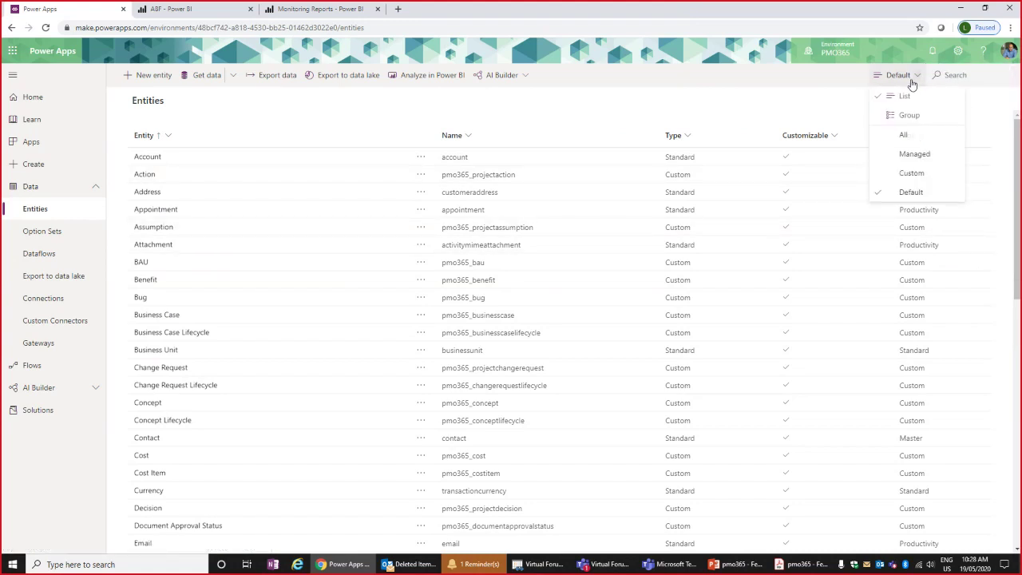
{"action": "left_click", "coordinate": [926, 130]}
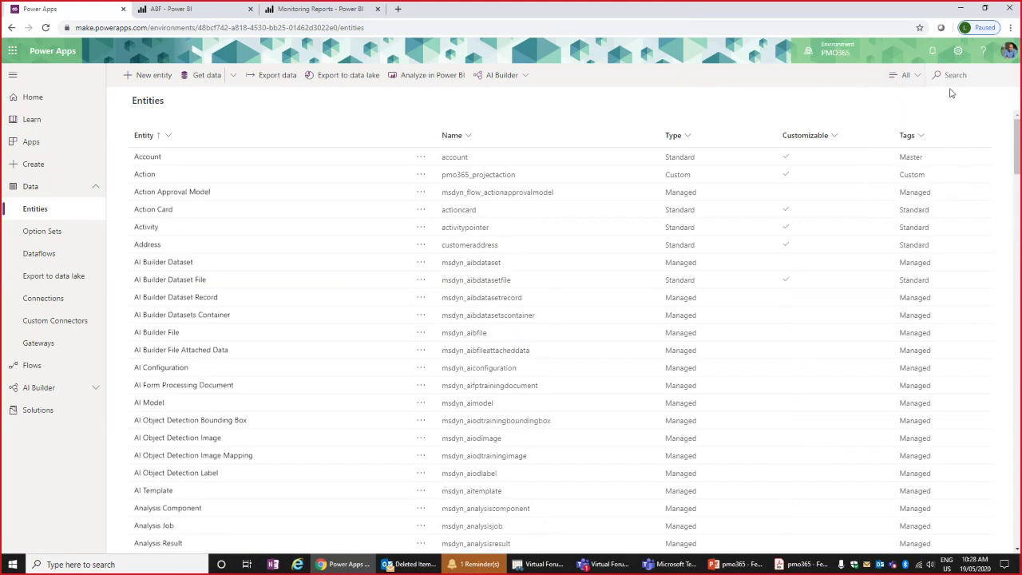
Search the entities for "project" and open the data records of the Project entity.
{"action": "left_click", "coordinate": [967, 74]}
{"action": "type", "text": "project"}
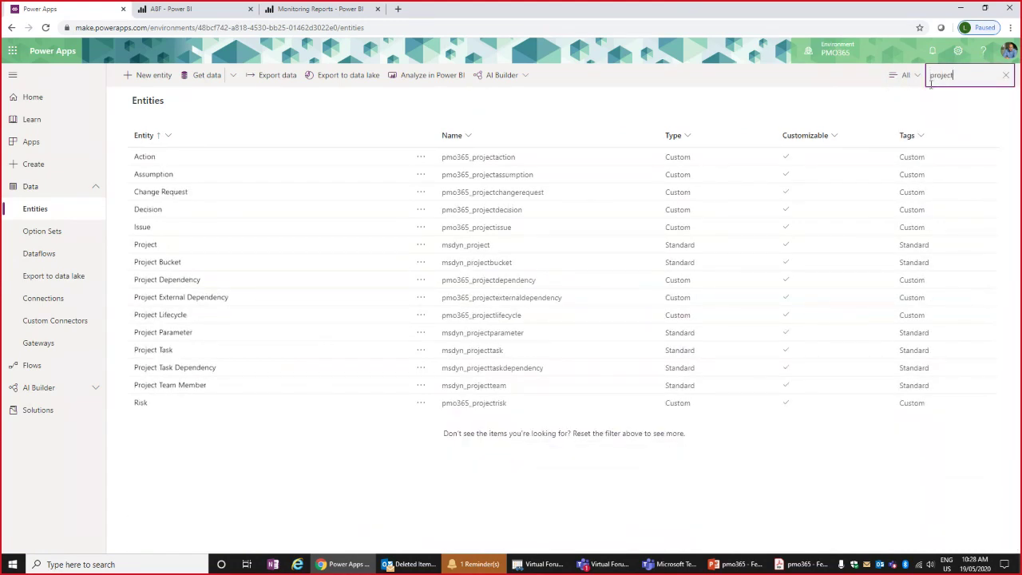
{"action": "left_click", "coordinate": [145, 245]}
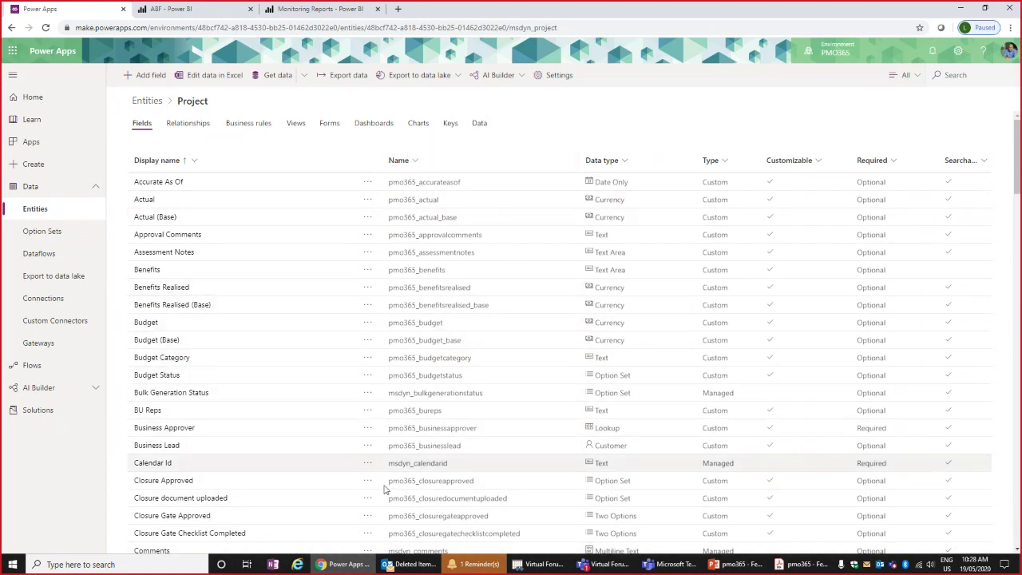
{"action": "left_click", "coordinate": [479, 122]}
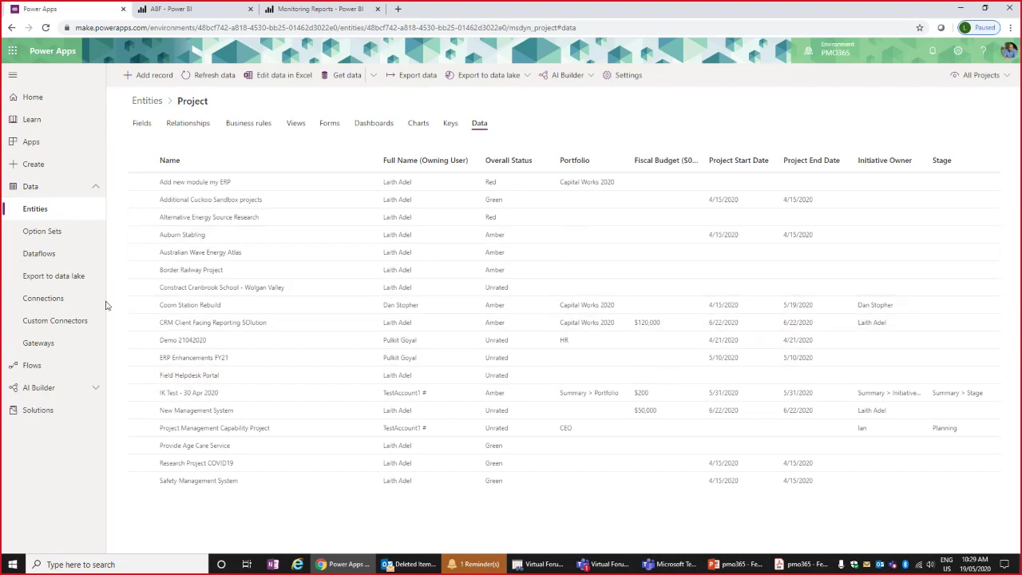
Open the environment's connections and browse the connectors available for a new connection.
{"action": "left_click", "coordinate": [51, 298]}
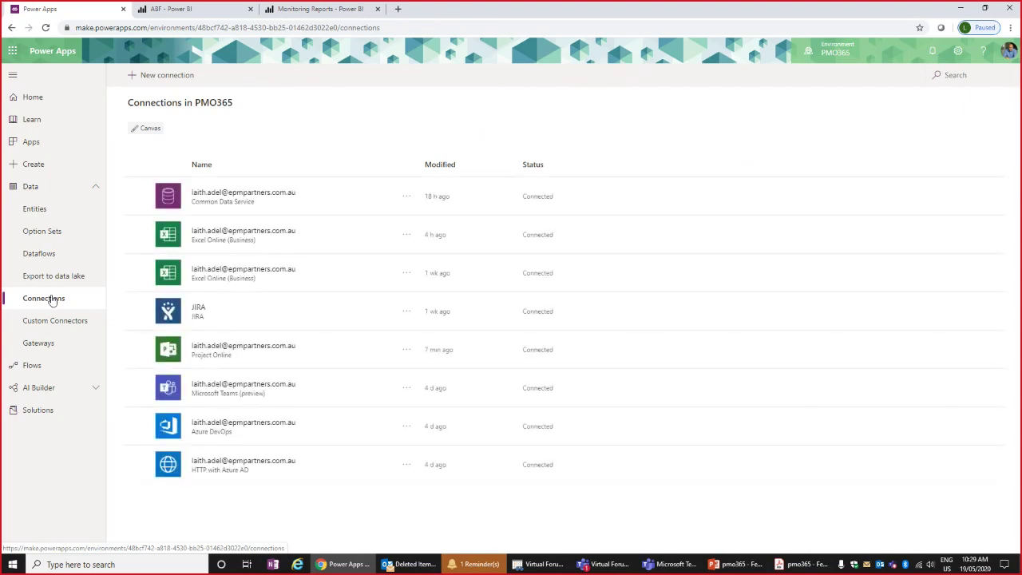
{"action": "left_click", "coordinate": [172, 75]}
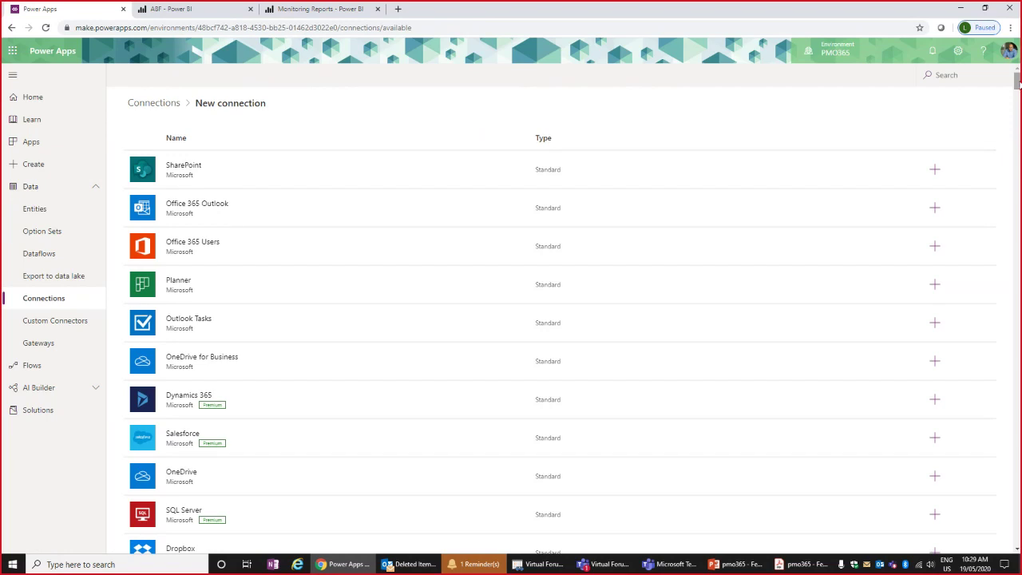
{"action": "mouse_move", "coordinate": [1016, 85]}
{"action": "left_mouse_down"}
{"action": "mouse_move", "coordinate": [1010, 137]}
{"action": "mouse_move", "coordinate": [1013, 78]}
{"action": "left_mouse_up"}
{"action": "scroll", "coordinate": [1018, 96], "scroll_direction": "down", "scroll_amount": 3}
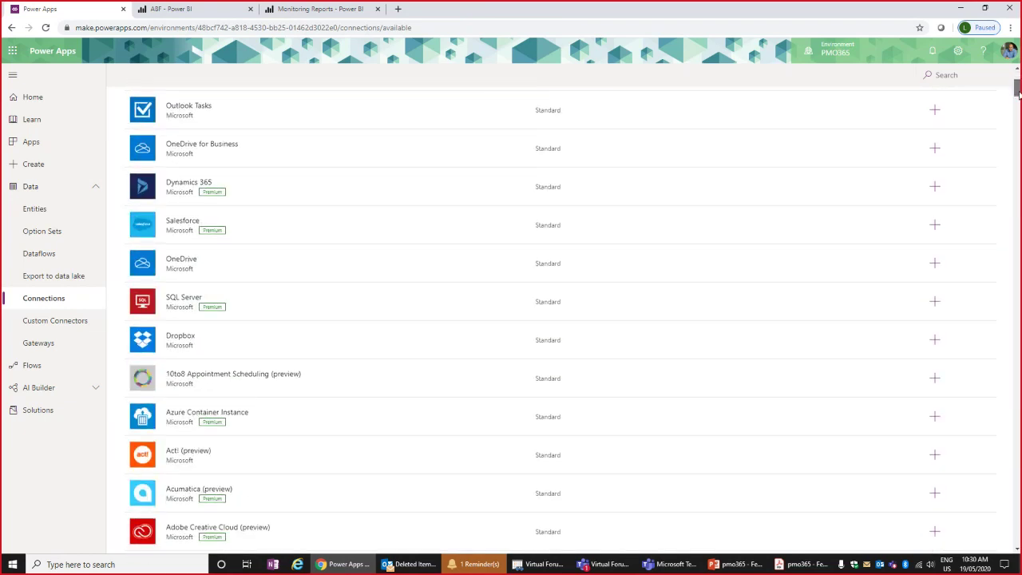
{"action": "scroll", "coordinate": [1018, 94], "scroll_direction": "down", "scroll_amount": 2}
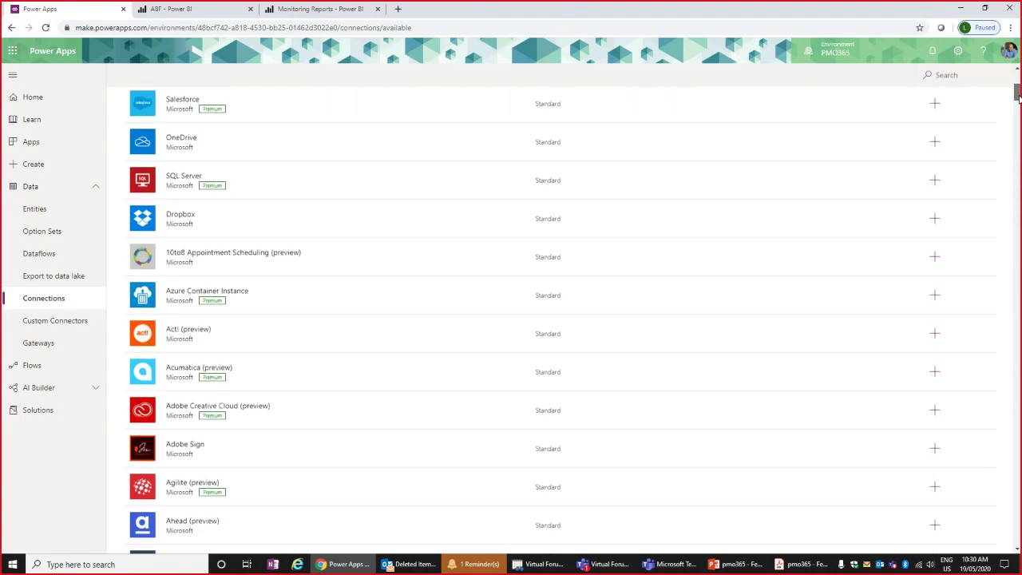
{"action": "left_click_drag", "start_coordinate": [1018, 96], "coordinate": [1017, 108]}
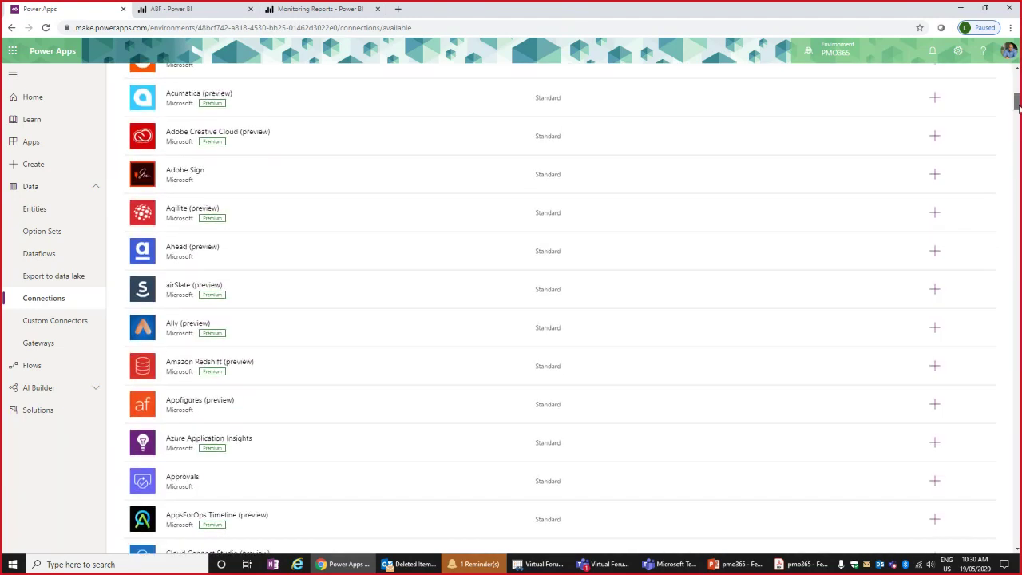
{"action": "left_click_drag", "start_coordinate": [1018, 108], "coordinate": [1015, 77]}
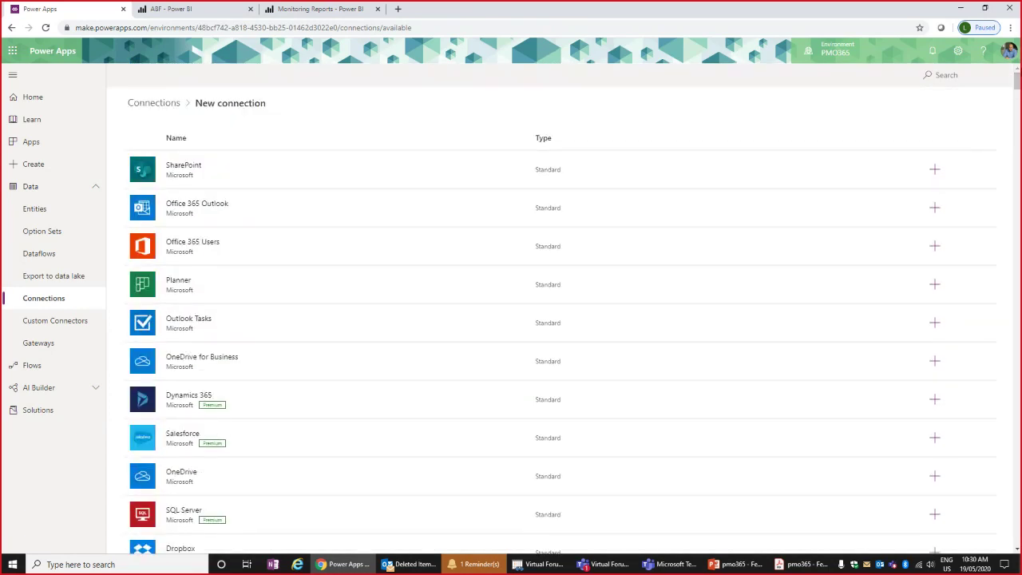
Search the available connectors for "ex", and replace that search with "project".
{"action": "left_click", "coordinate": [955, 76]}
{"action": "type", "text": "ex"}
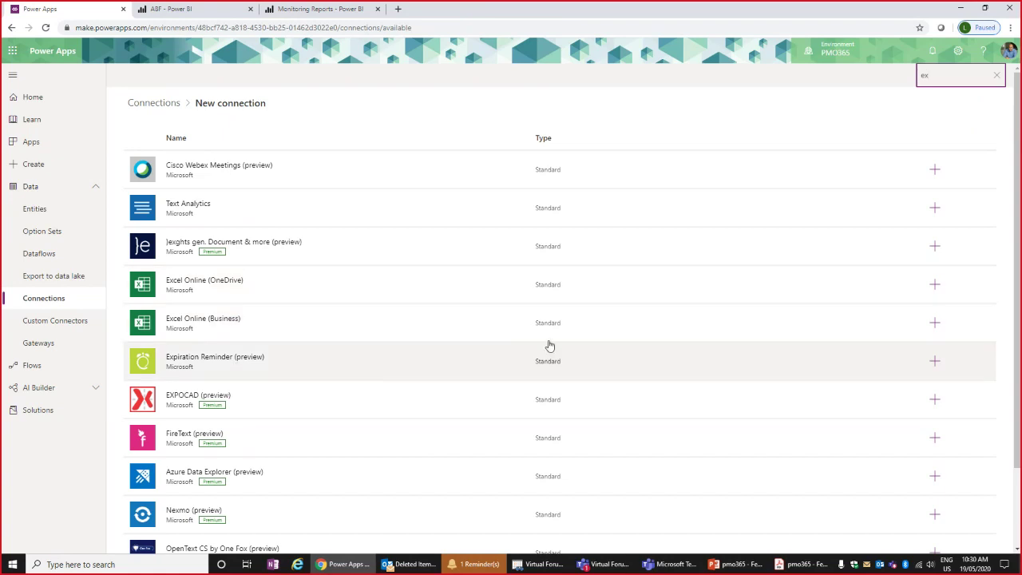
{"action": "left_click", "coordinate": [924, 76]}
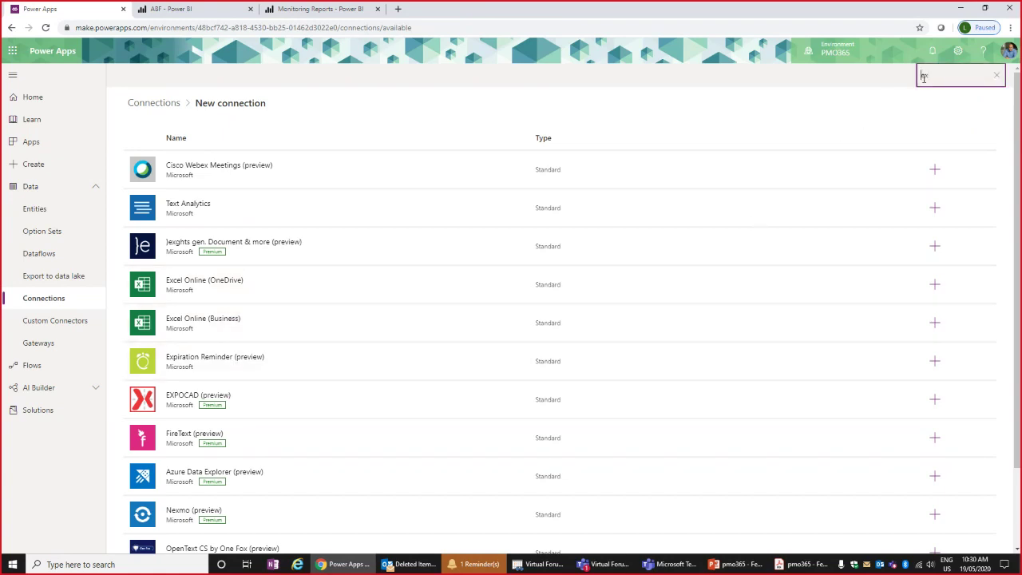
{"action": "left_click", "coordinate": [997, 76]}
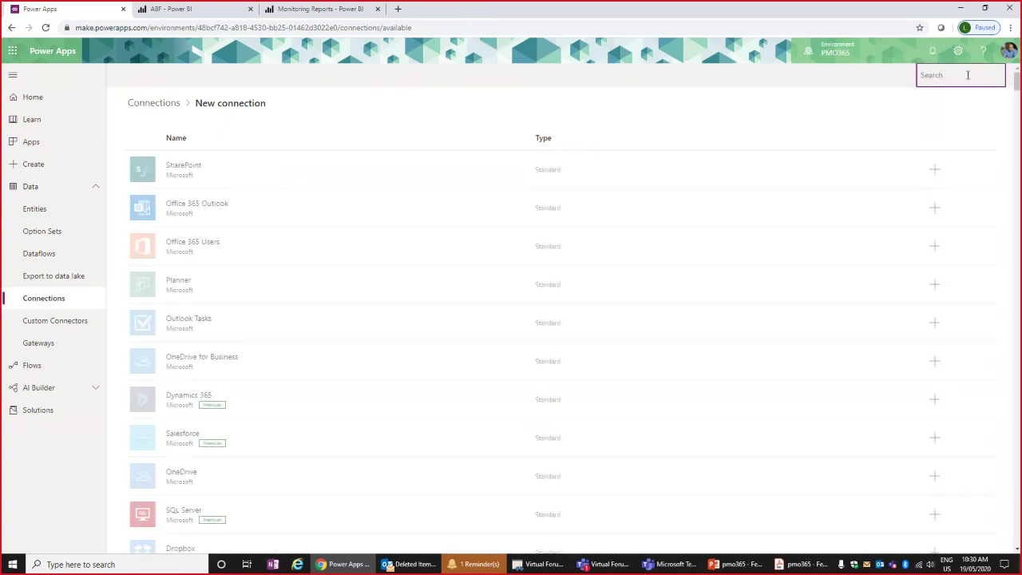
{"action": "type", "text": "project"}
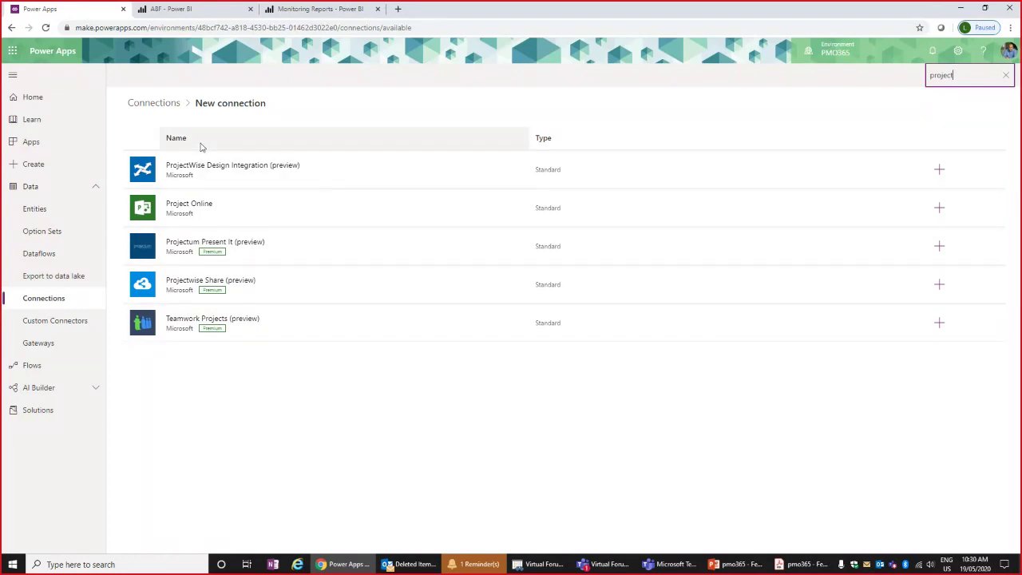
Find the JIRA connector, review the instance, username and API token fields it requires, and close the form without creating a connection.
{"action": "double_click", "coordinate": [946, 75]}
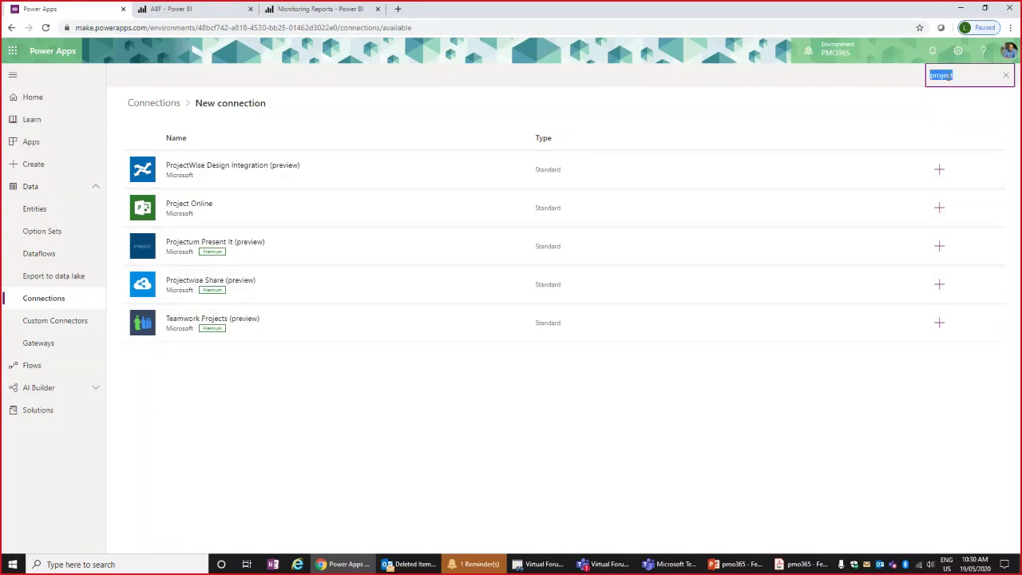
{"action": "type", "text": "jira"}
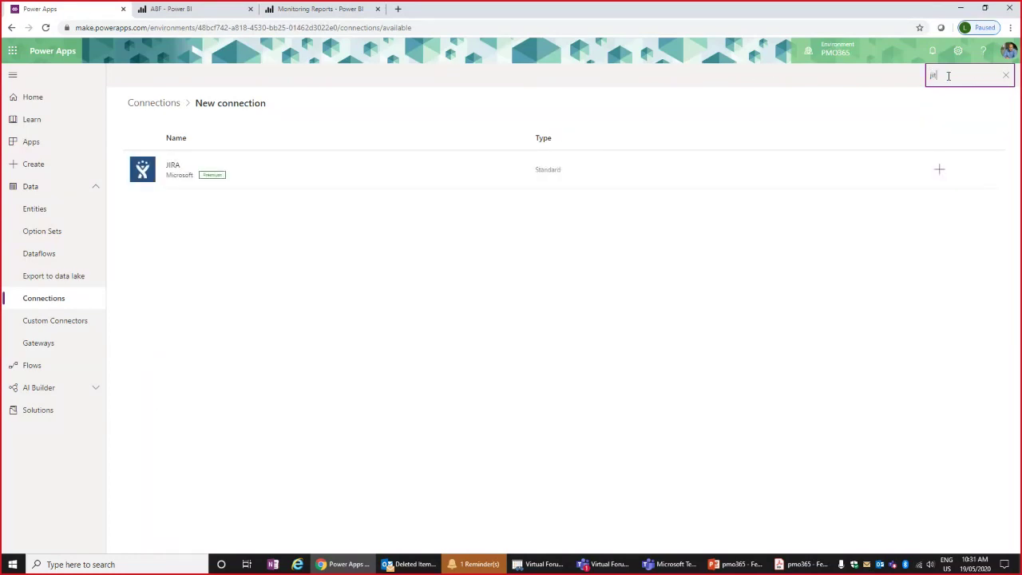
{"action": "left_click", "coordinate": [205, 186]}
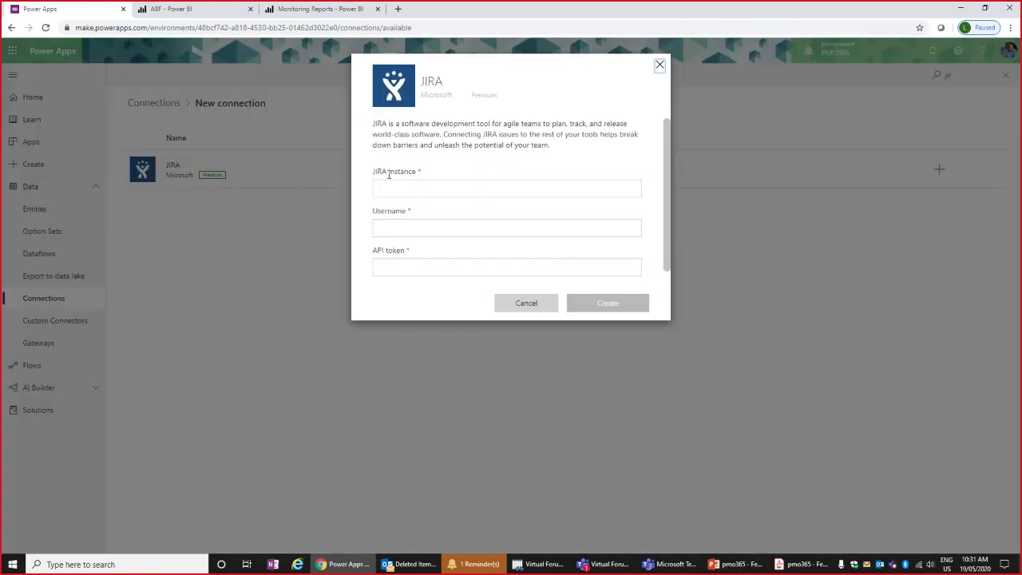
{"action": "left_click", "coordinate": [396, 184]}
{"action": "left_click", "coordinate": [388, 226]}
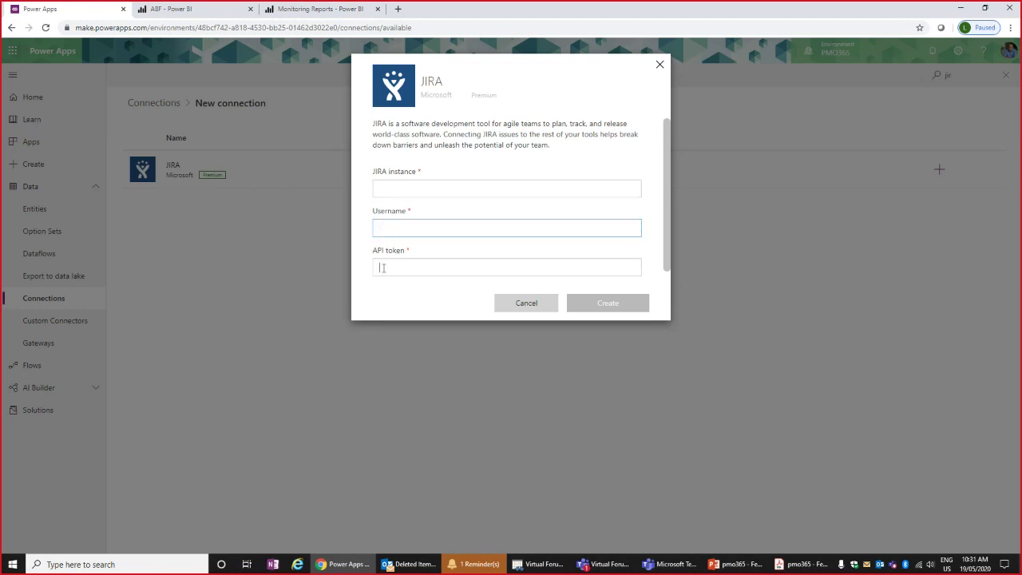
{"action": "left_click", "coordinate": [383, 268]}
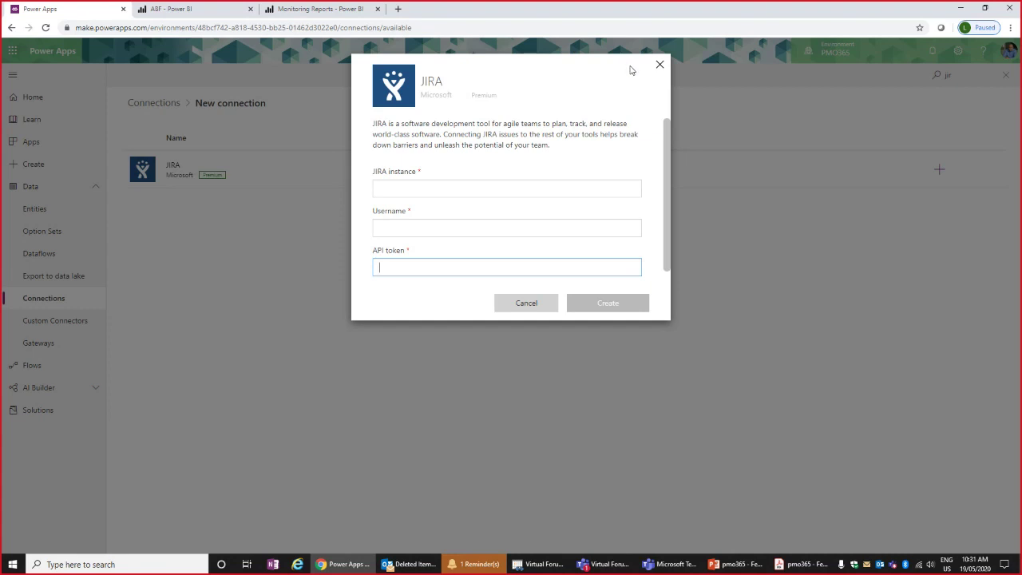
{"action": "left_click", "coordinate": [659, 66]}
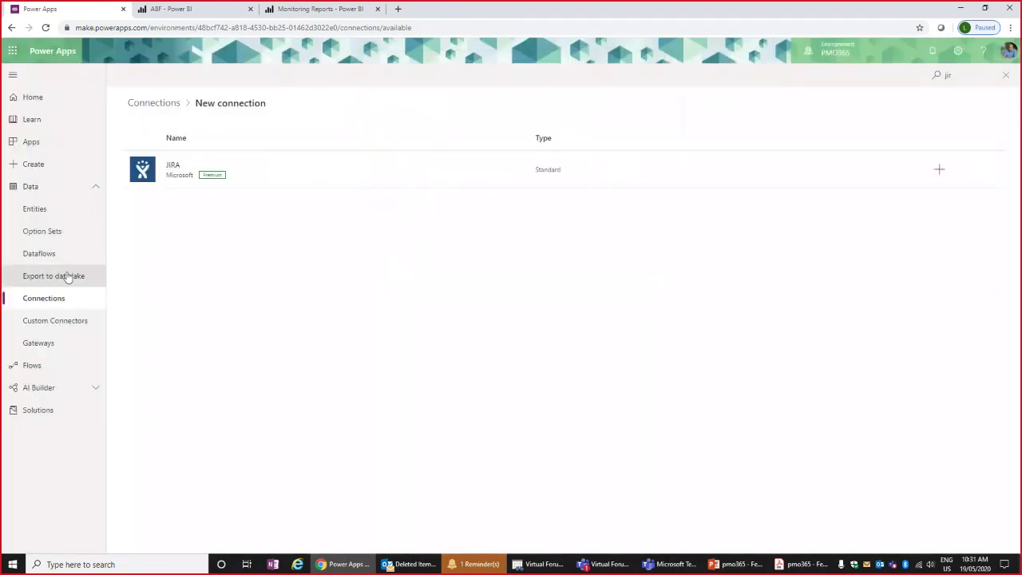
View the environment's dataflows, and return to the ABF and Monitoring Reports reports in Power BI.
{"action": "left_click", "coordinate": [60, 257]}
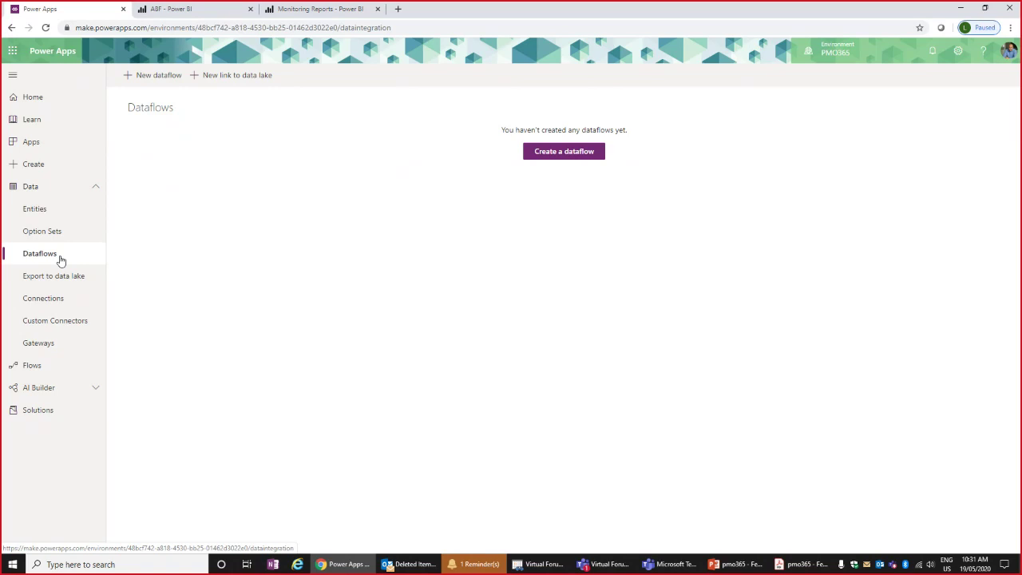
{"action": "left_click", "coordinate": [169, 8]}
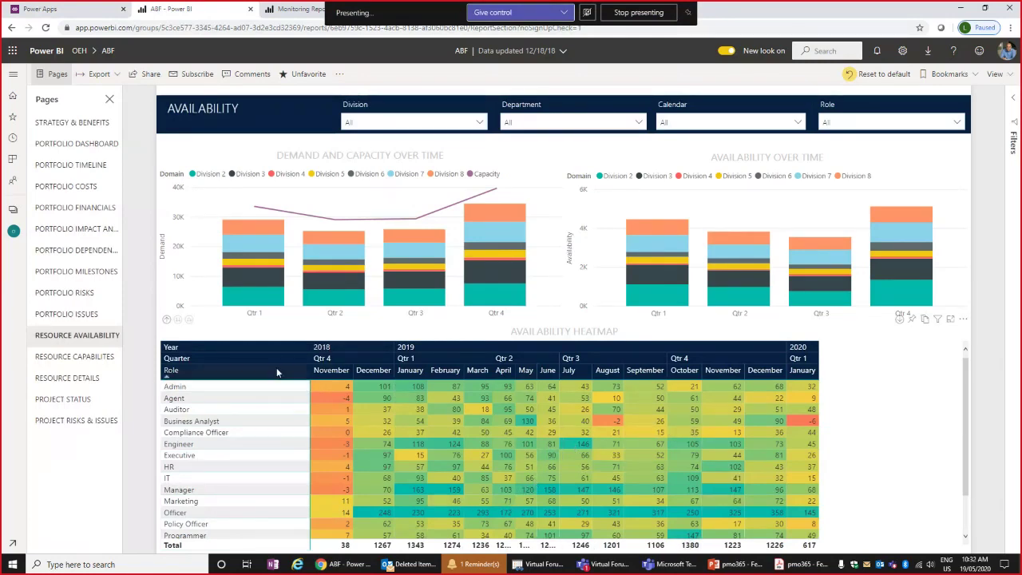
{"action": "left_click", "coordinate": [289, 10]}
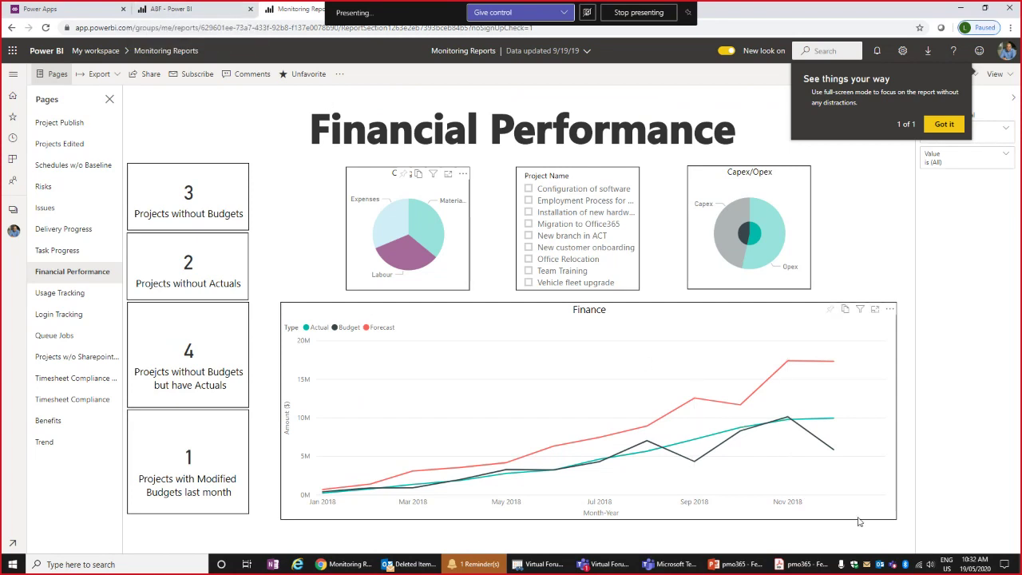
Switch to the Virtual Forum live event in Microsoft Teams, check its Q&A questions, and dismiss the floating meeting preview.
{"action": "left_click", "coordinate": [674, 564]}
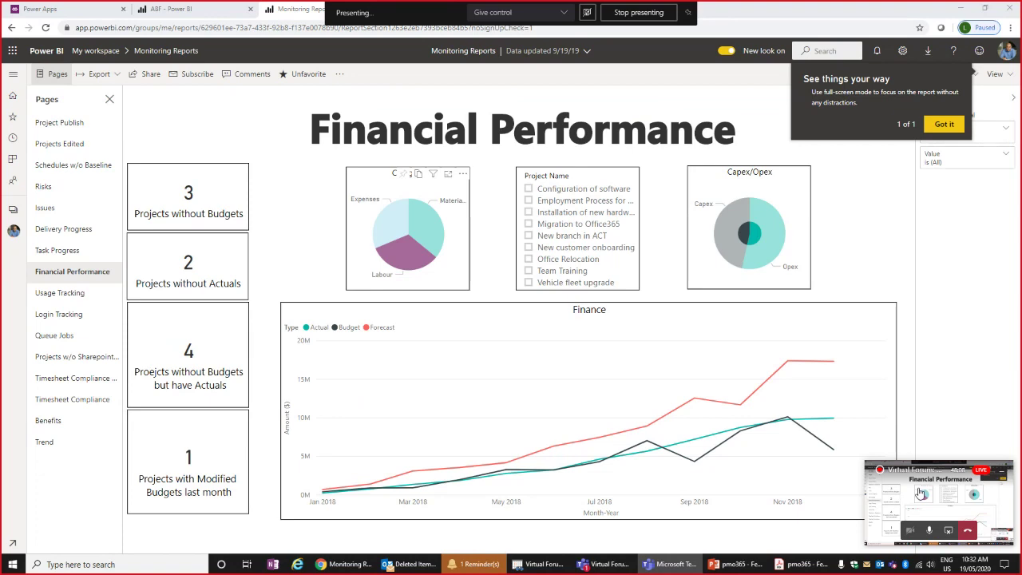
{"action": "left_click", "coordinate": [920, 493]}
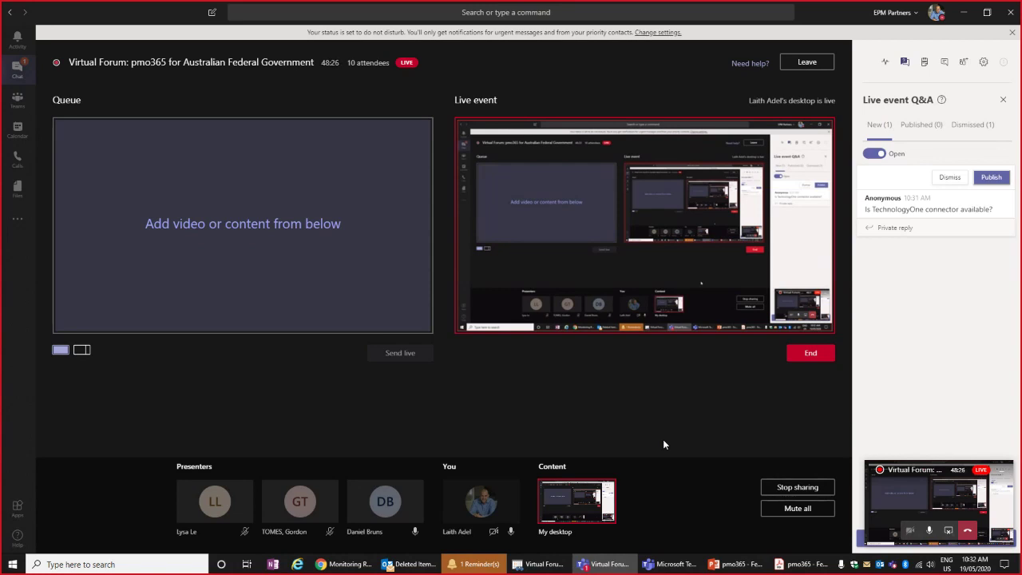
{"action": "left_click", "coordinate": [1004, 467]}
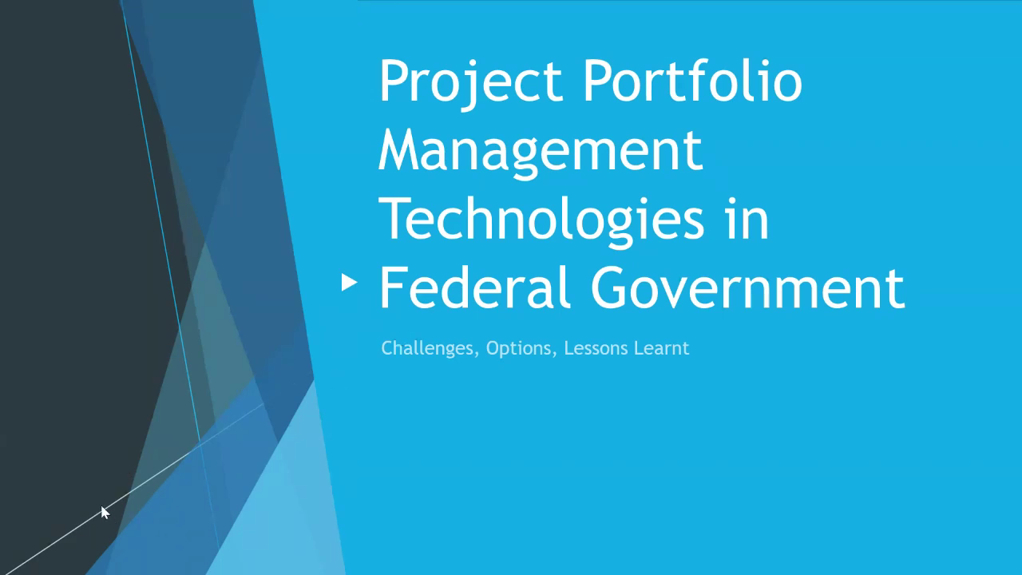
{"action": "left_click", "coordinate": [45, 559]}
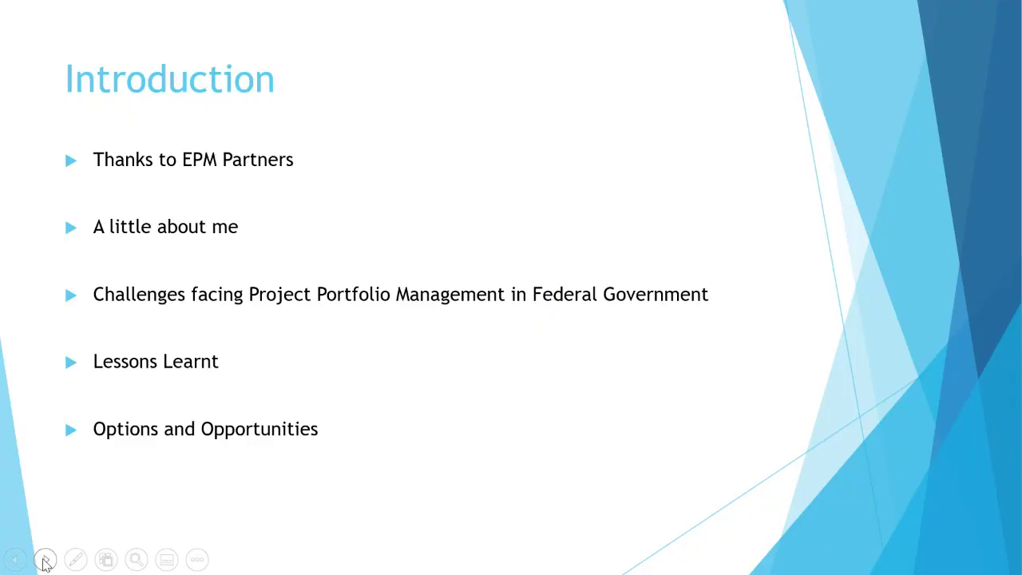